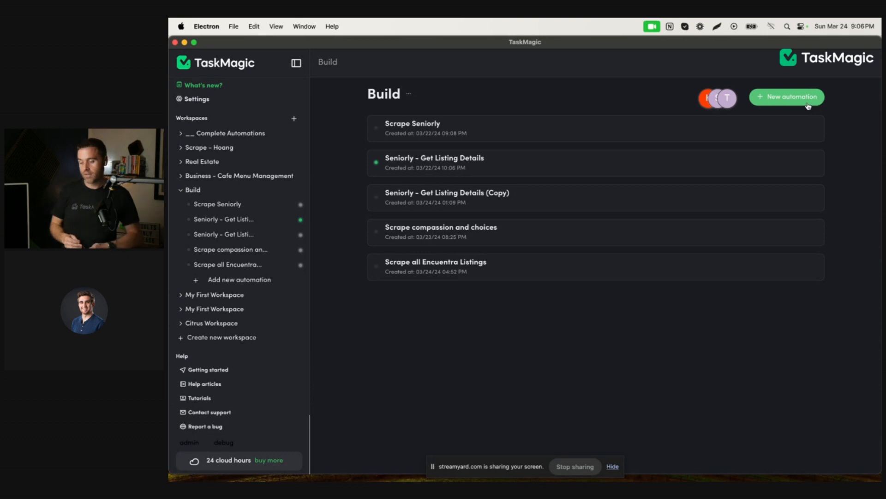
Step: Create a new Web automation in the Build workspace and open its recorder, moving the recorder panel up
click(789, 103)
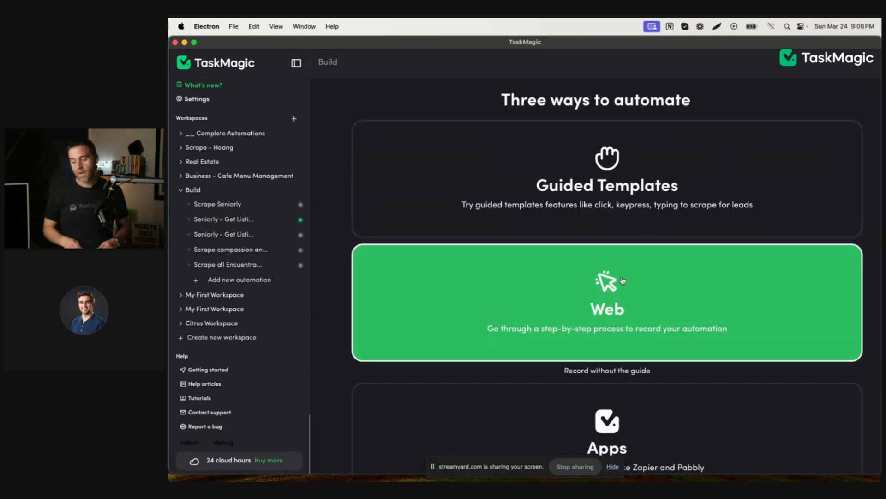
click(623, 281)
click(595, 368)
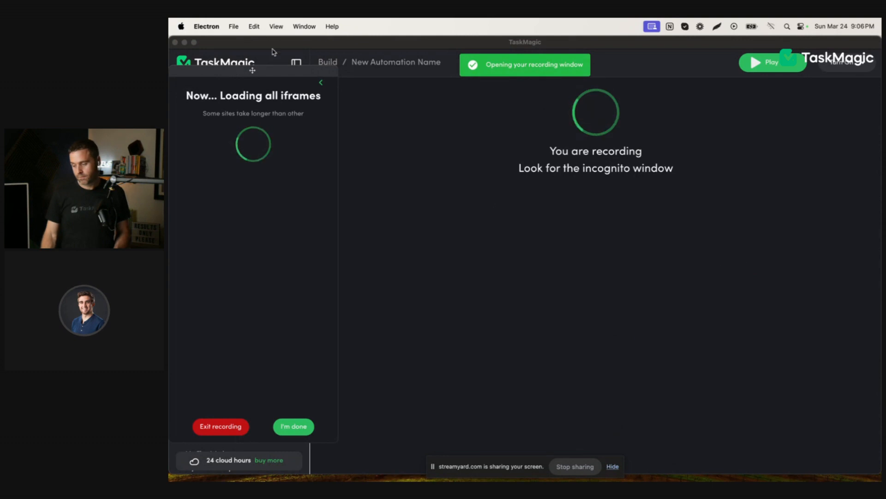
drag(253, 70, 254, 46)
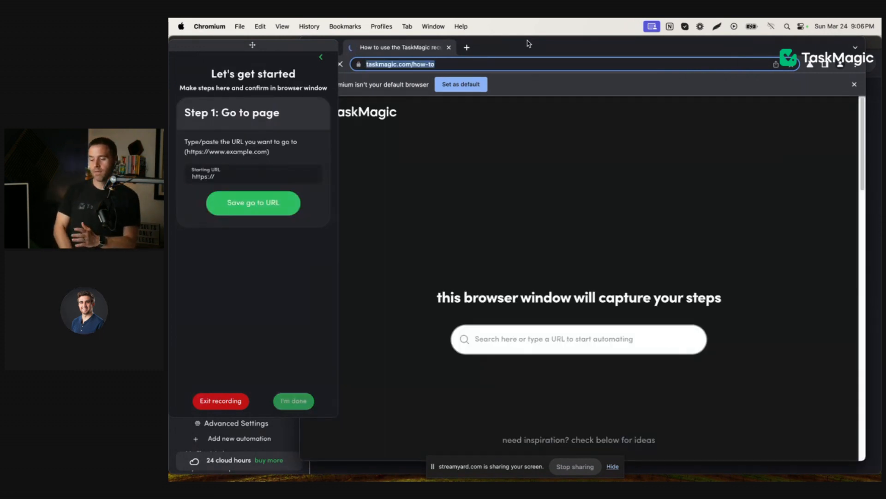
click(255, 181)
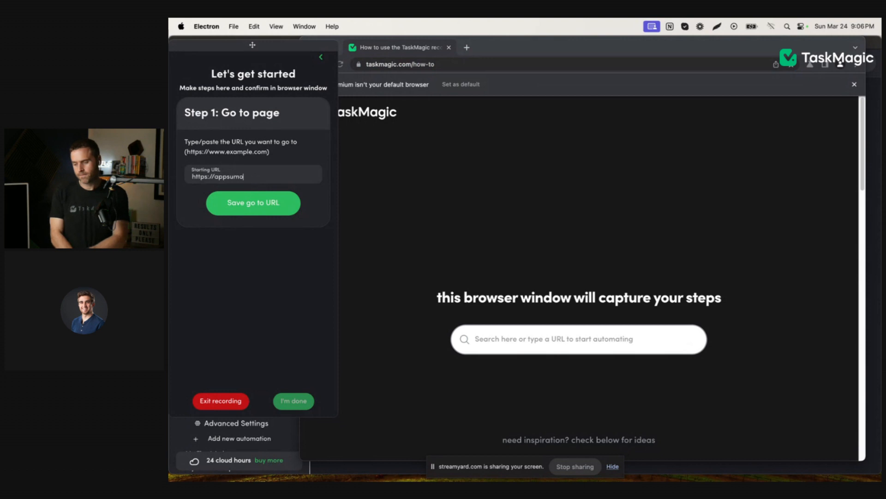
text(appsumo.com)
click(249, 204)
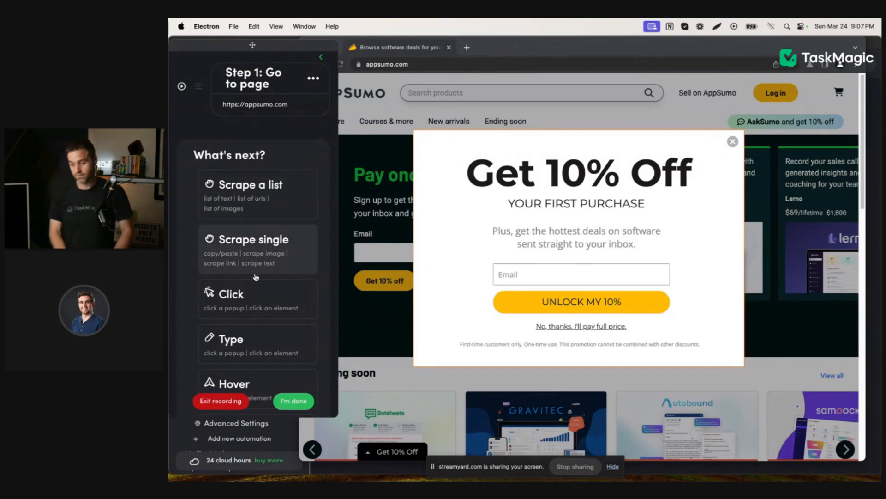
Step: Record a click step on the popup's "No, thanks. I'll pay full price." link and confirm it
click(236, 296)
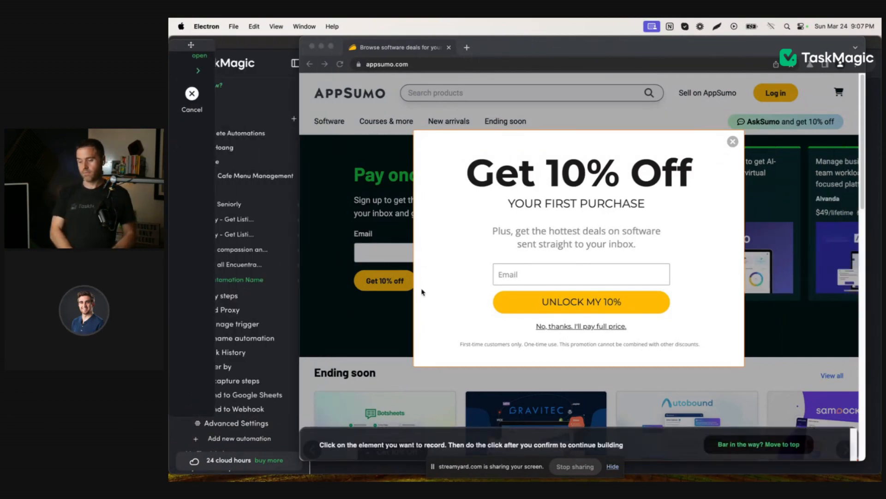
click(567, 324)
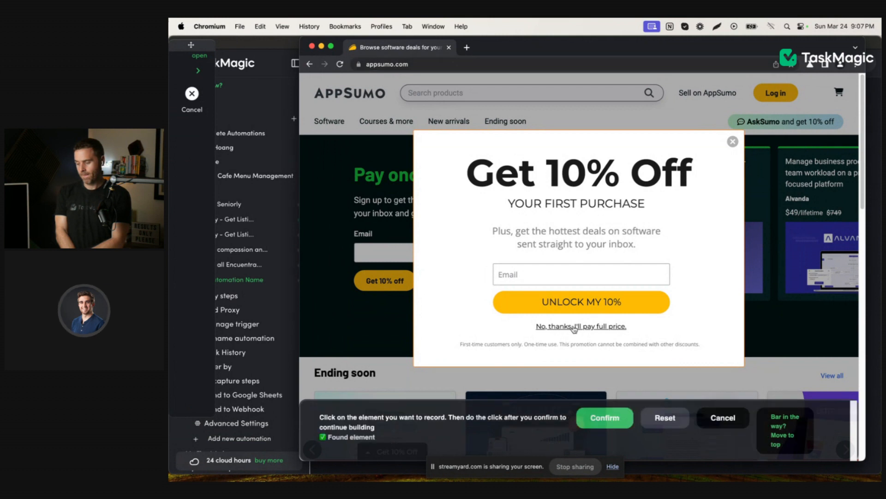
click(603, 420)
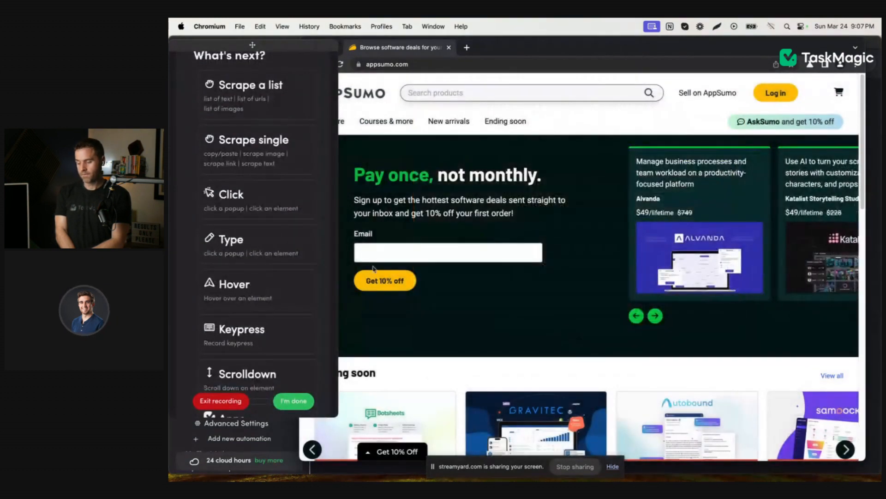
Step: Finish the recording and make sure Allow Error is enabled for the popup-dismissing click step
scroll(243, 167, up, 3)
scroll(243, 168, up, 2)
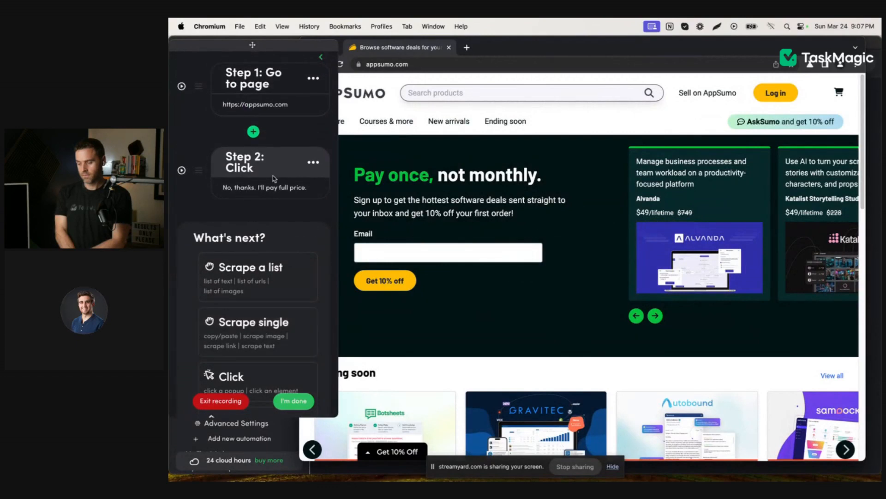
click(312, 163)
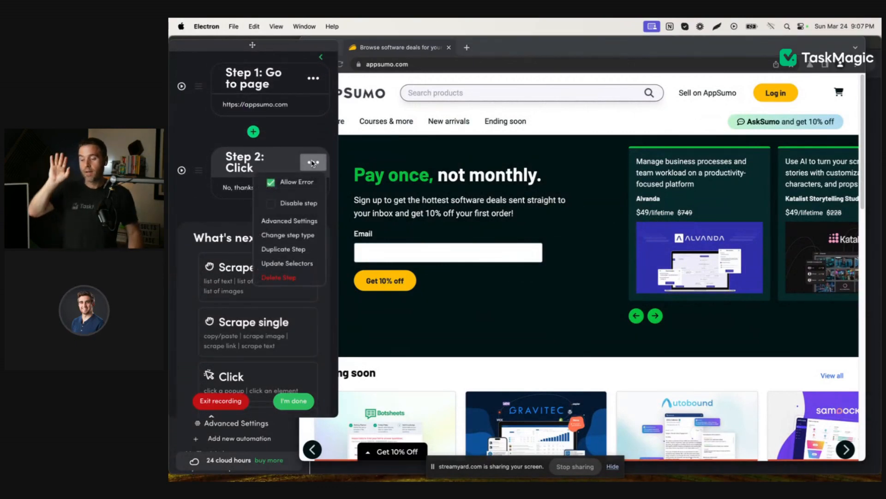
click(280, 184)
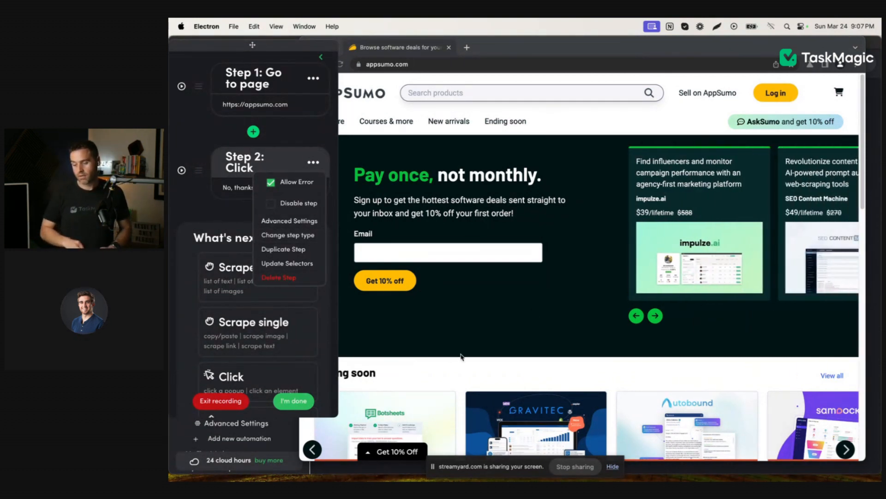
click(294, 401)
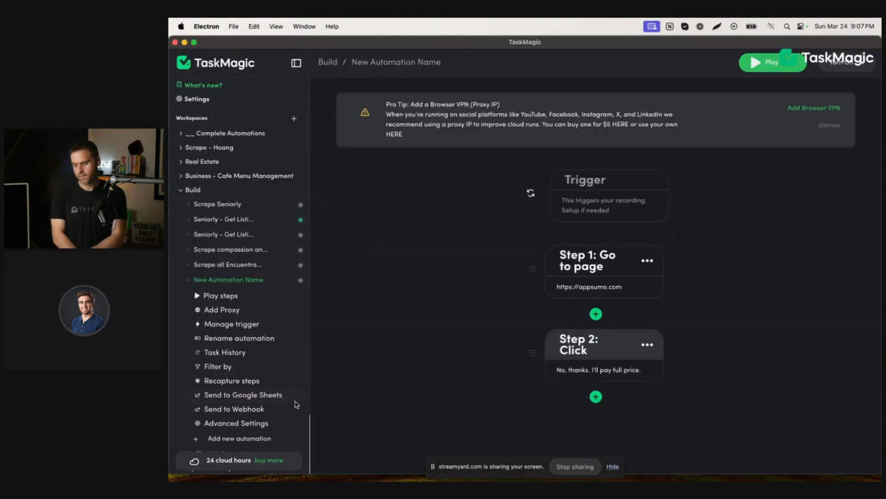
click(647, 344)
click(614, 364)
Step: Play the automation and open the details of its current run
click(761, 72)
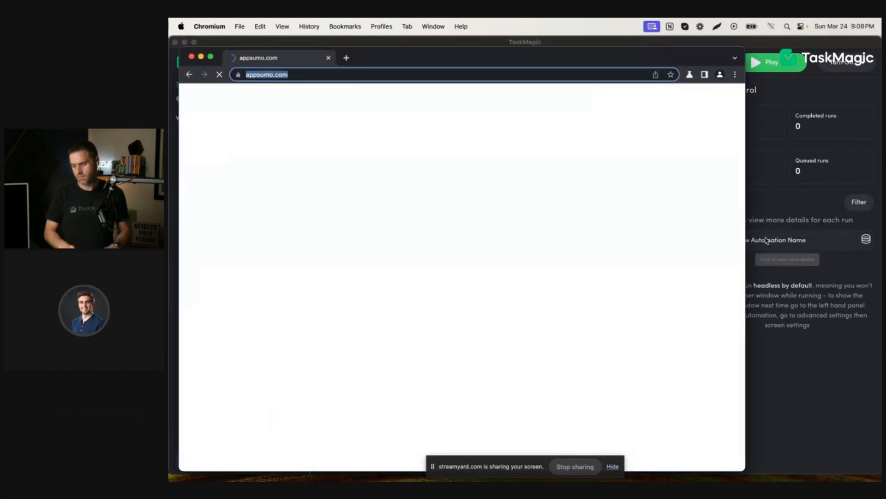
click(778, 241)
click(783, 241)
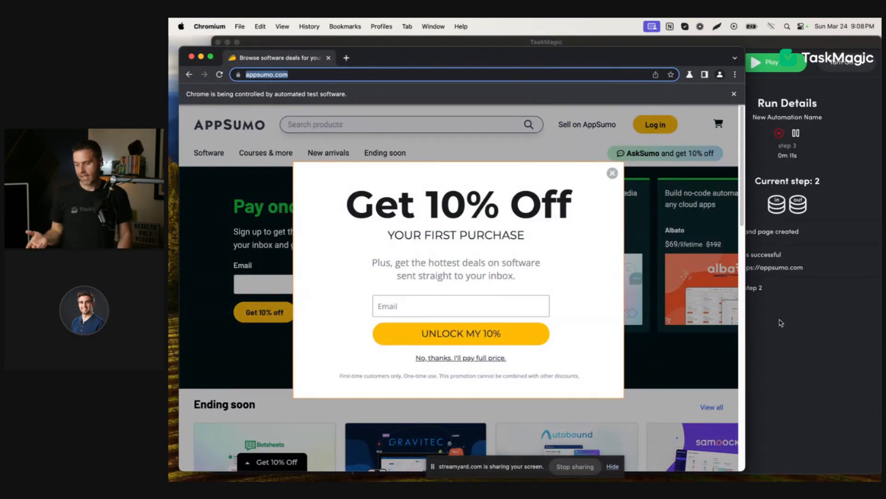
Step: Move the automated AppSumo browser window beside the run details and pause the run
click(785, 291)
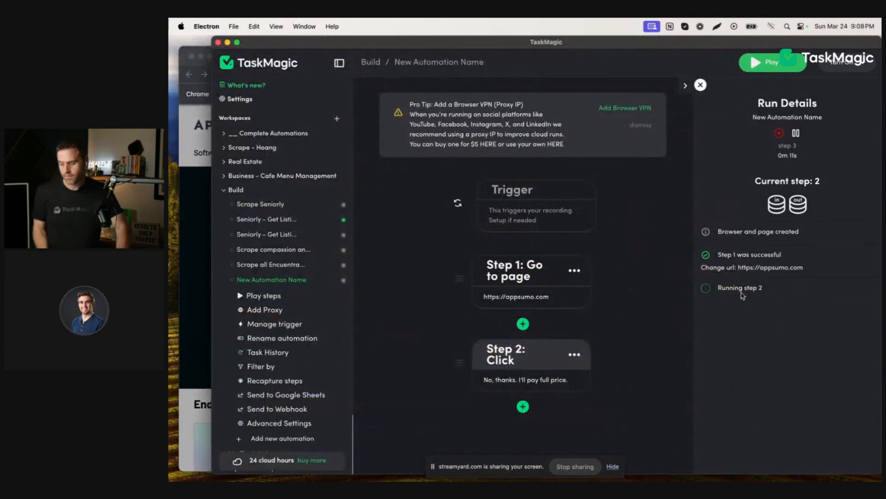
click(201, 126)
mouse_move(584, 63)
mouse_down()
mouse_move(631, 62)
mouse_move(627, 70)
mouse_move(574, 54)
mouse_up()
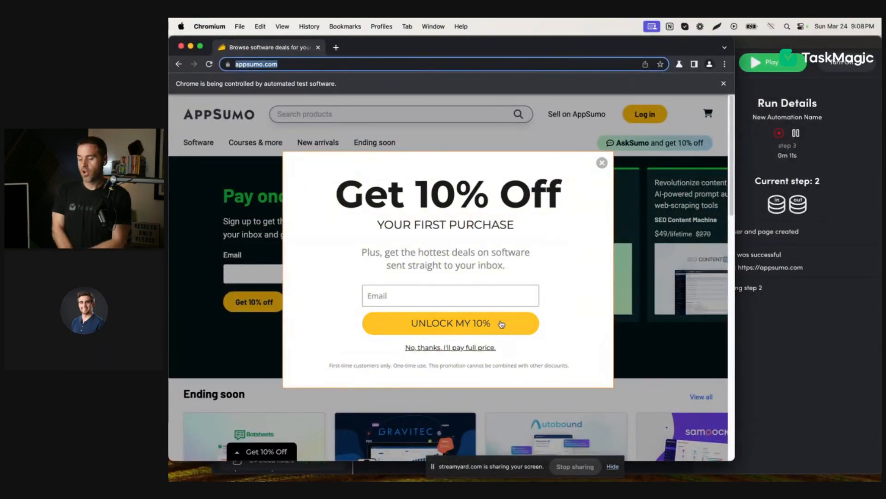
click(796, 134)
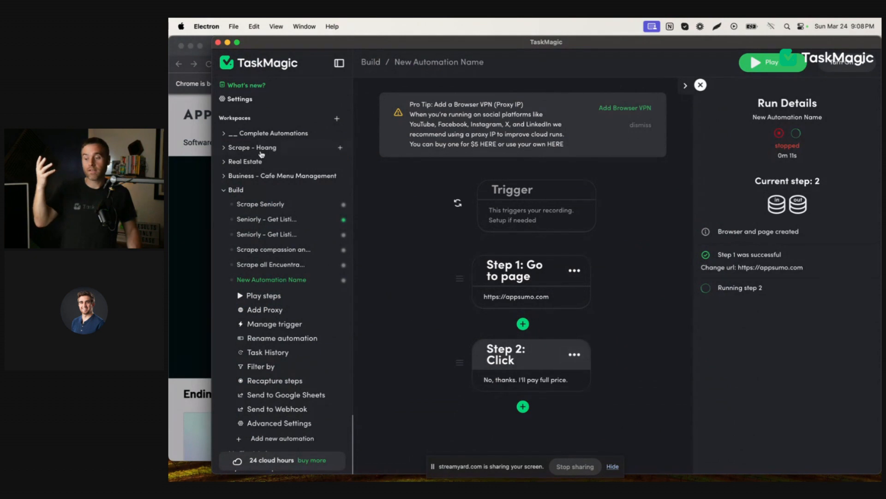
Step: Move the automated browser window clear of the desktop's left edge, stop the run and close its details
click(202, 116)
drag(370, 44, 473, 19)
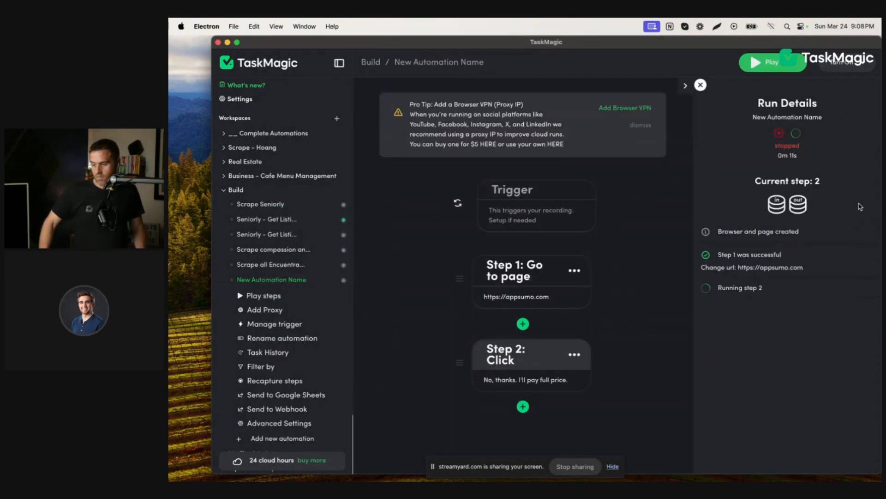
click(861, 211)
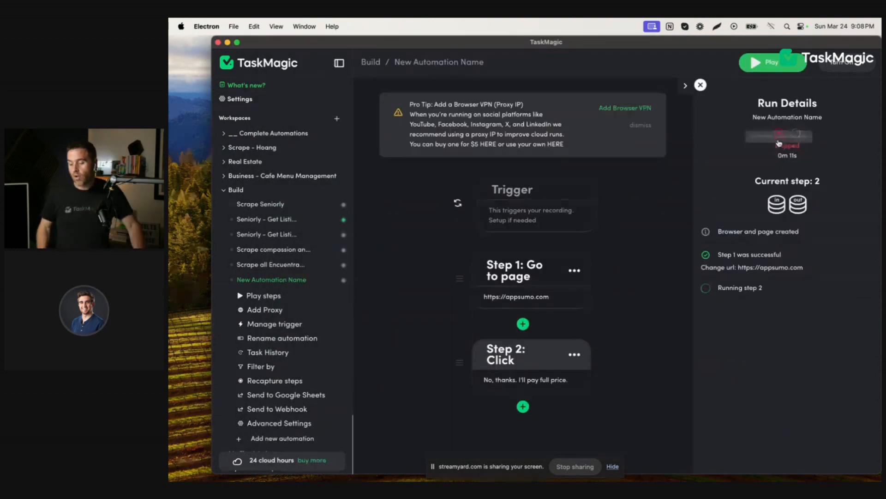
click(780, 138)
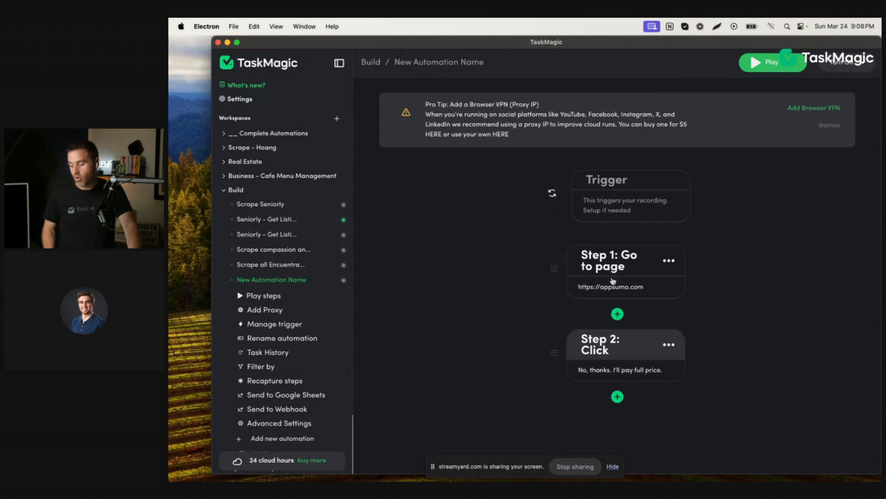
Step: Check the options of the Step 2 click step, including Allow Error, and close them
scroll(613, 303, down, 1)
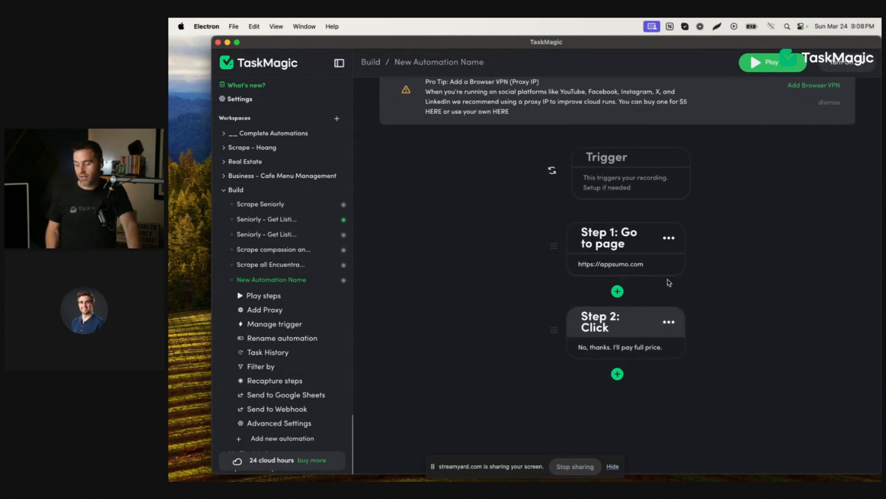
click(669, 321)
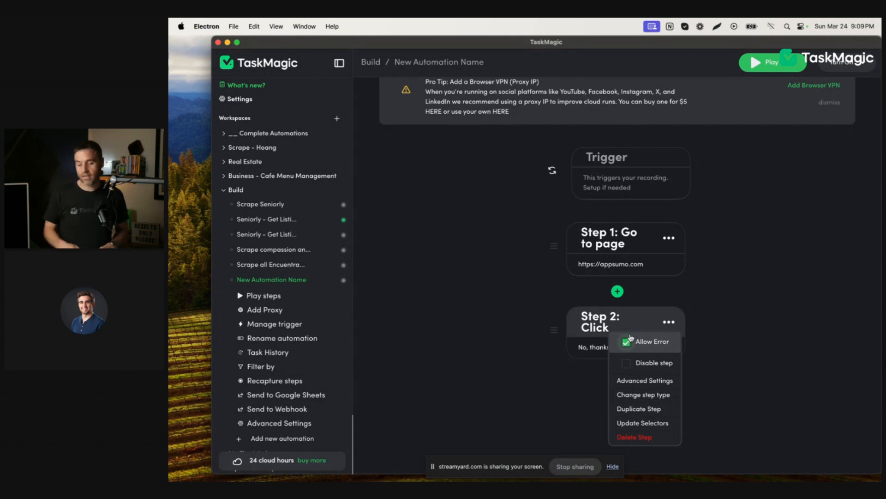
click(693, 306)
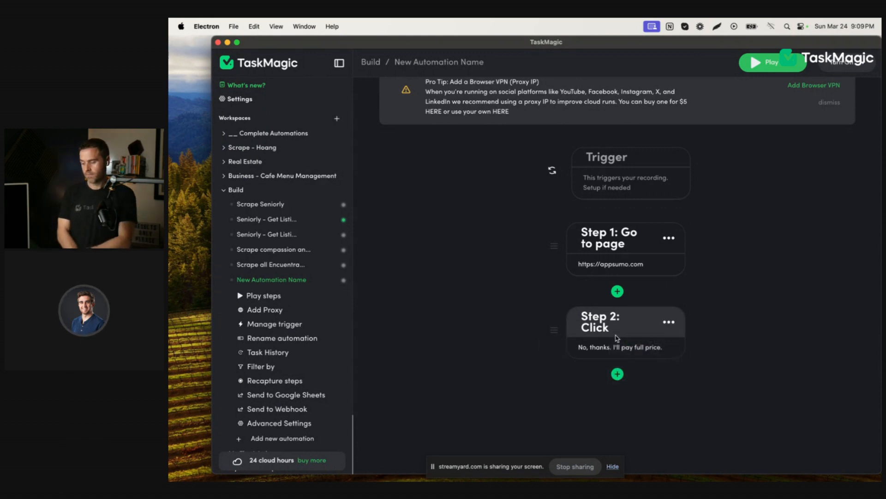